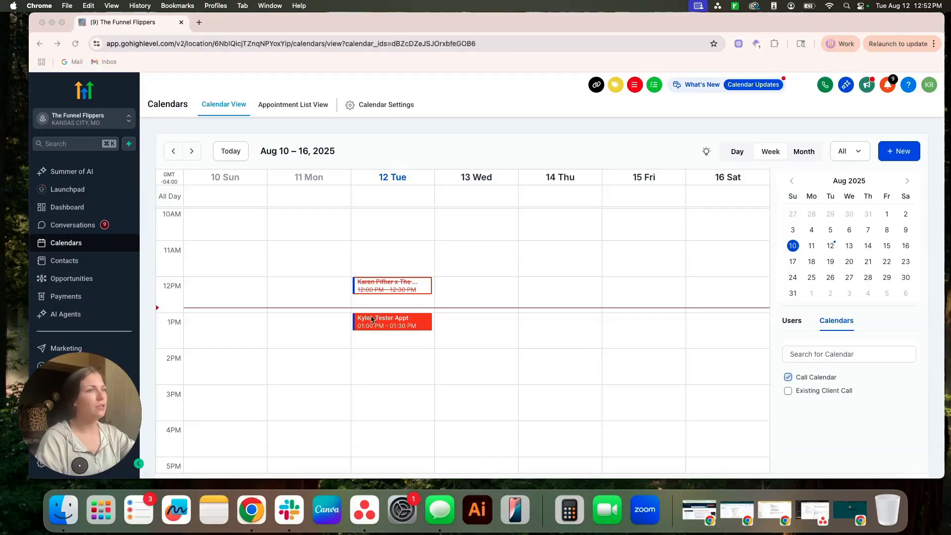
Step: Set the status of Tuesday's 1:00 PM appointment to No Show and close its details
click(378, 327)
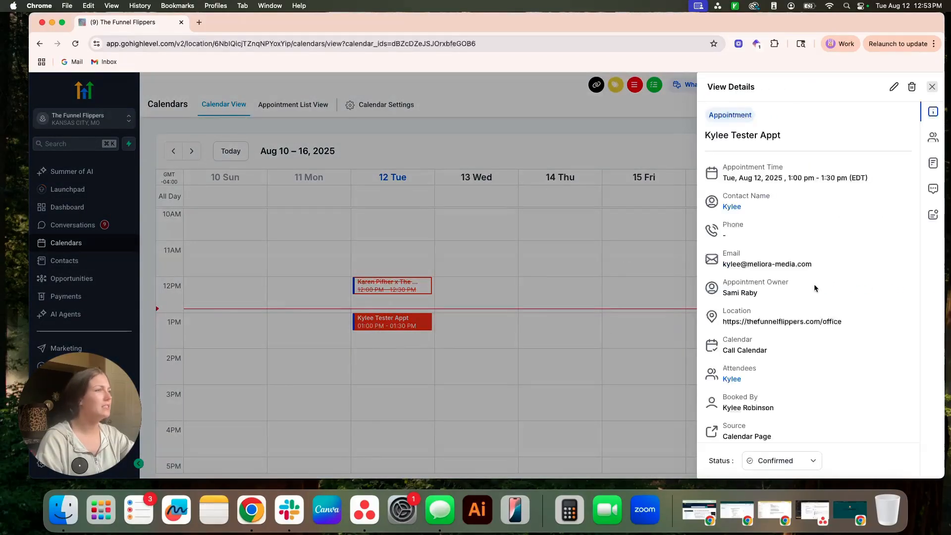
scroll(792, 308, down, 1)
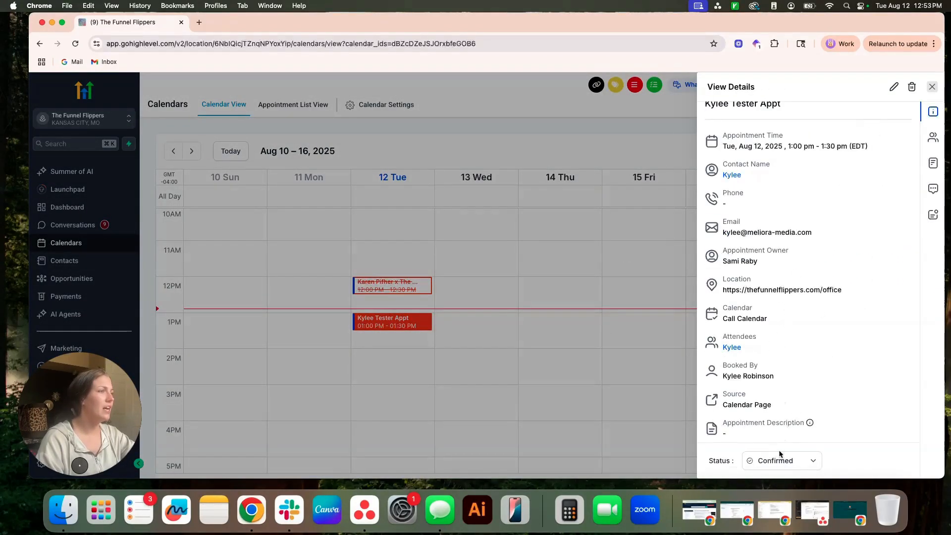
click(812, 461)
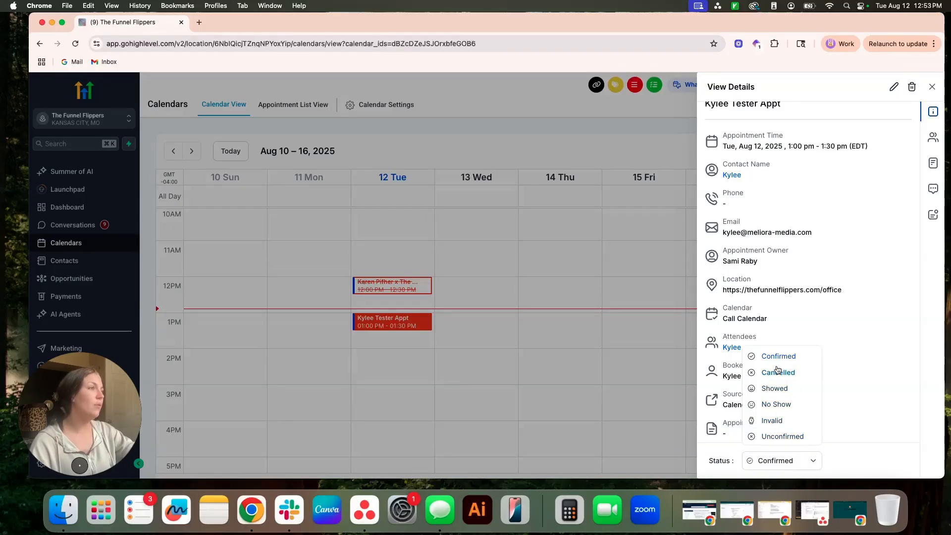
click(770, 404)
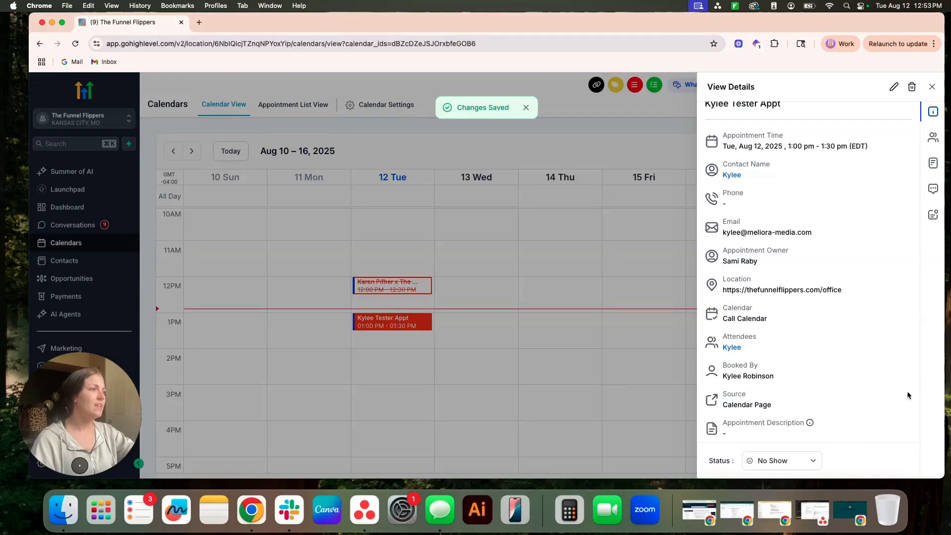
click(376, 362)
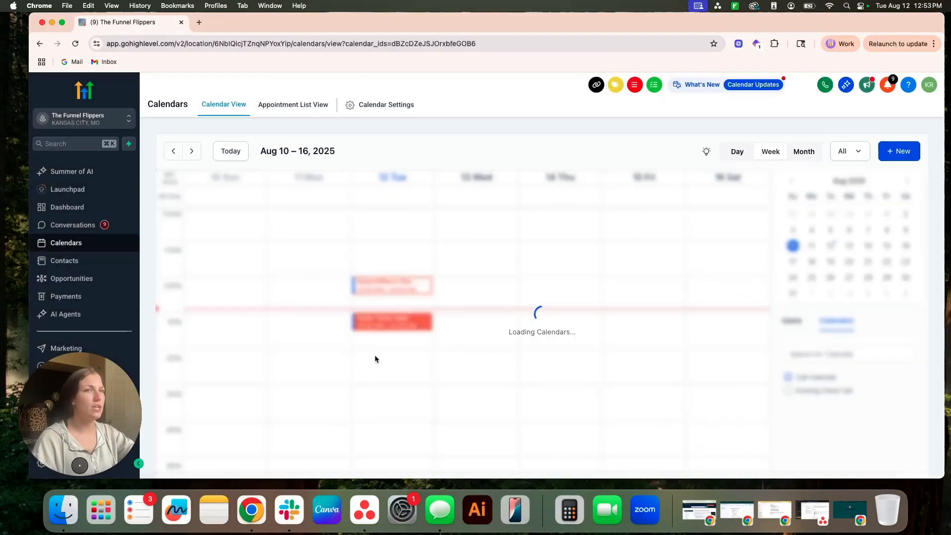
Step: Open the "No-show- reschedule" workflow from the Automation area
drag(94, 425, 95, 259)
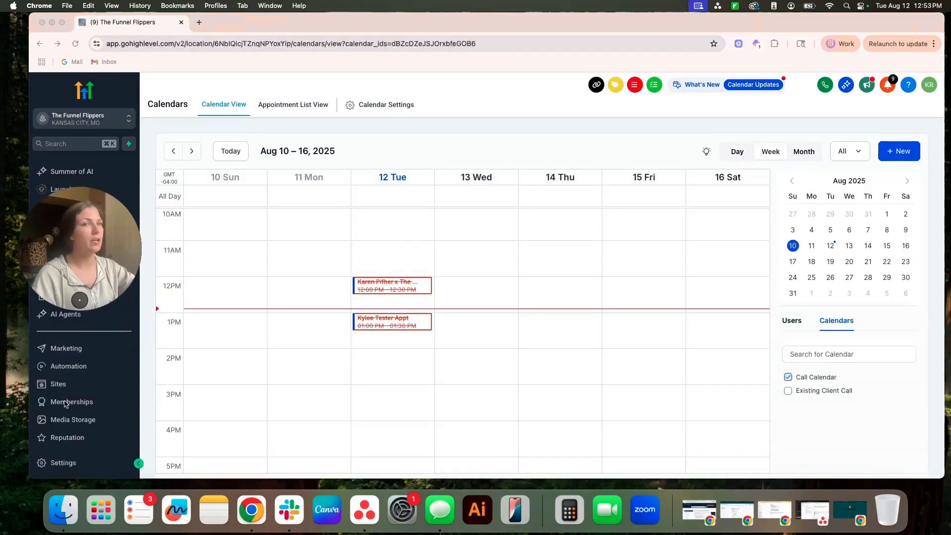
click(60, 381)
click(80, 367)
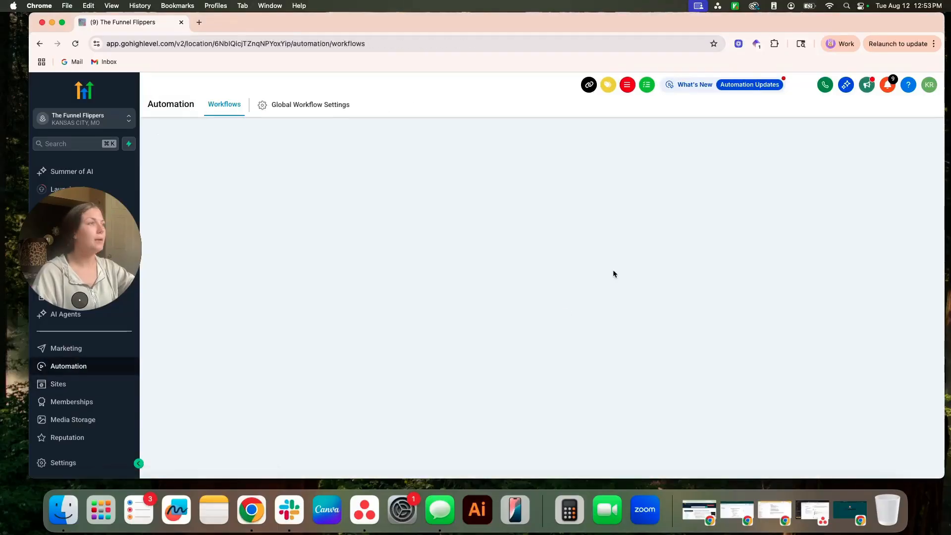
click(933, 301)
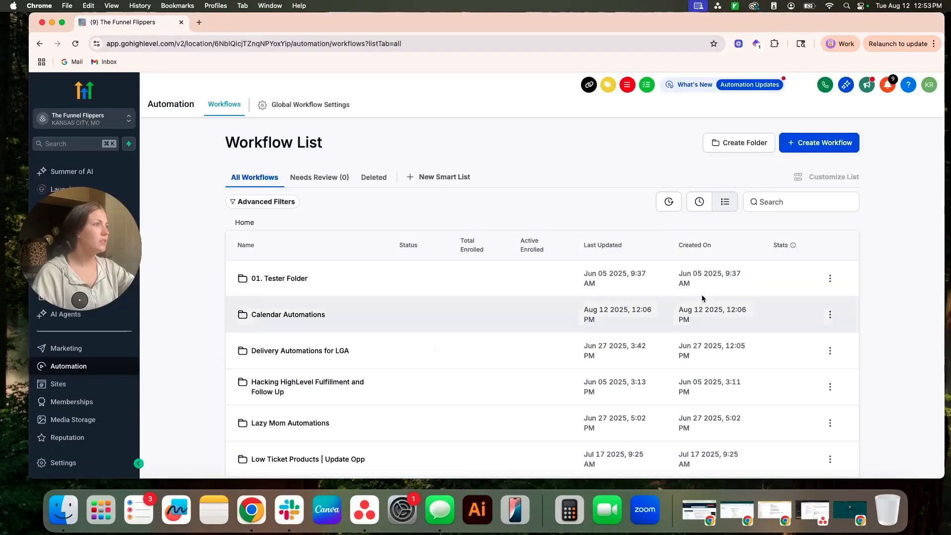
click(699, 202)
click(280, 281)
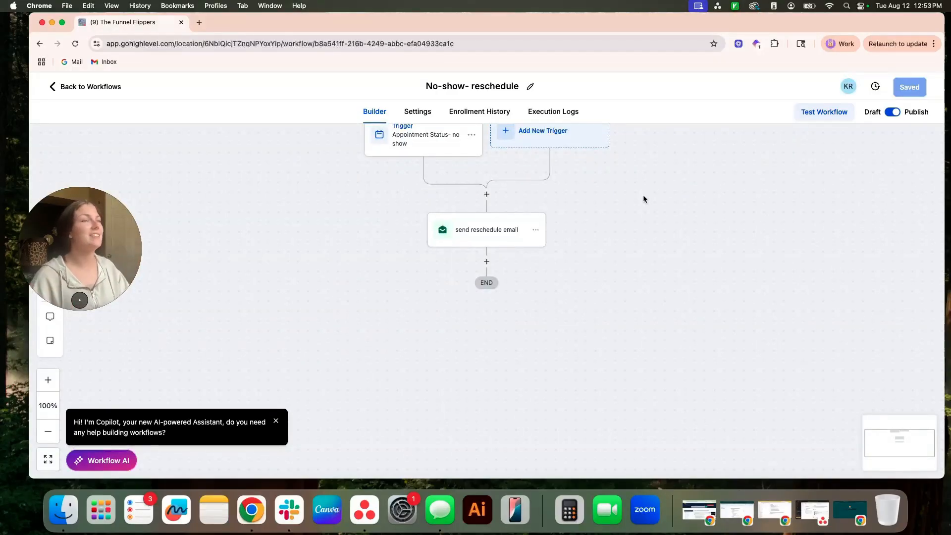
Step: Review the filters of the existing no-show Appointment Status trigger and close it
drag(644, 198, 641, 258)
click(424, 195)
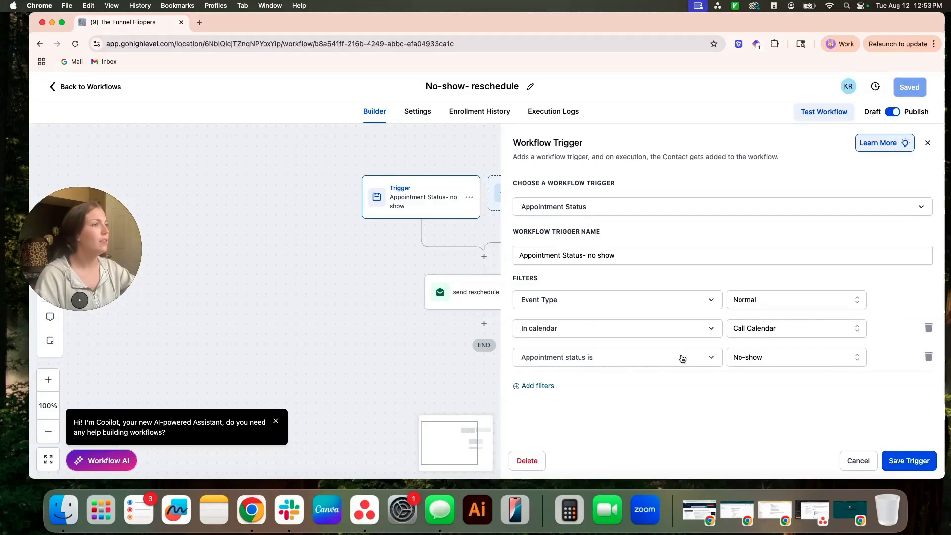
click(858, 460)
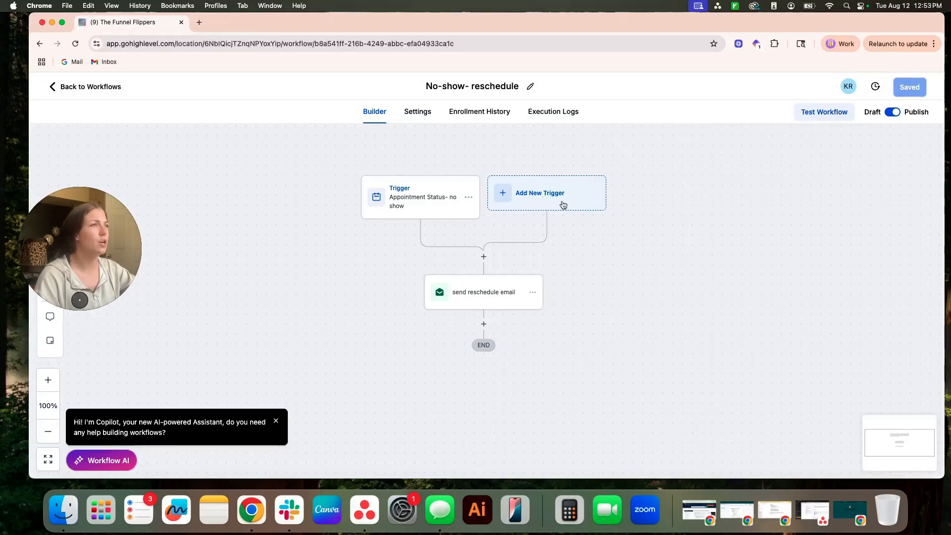
Step: Search for "appoint" and start a second Appointment Status trigger, checking its event type options
click(505, 200)
click(748, 193)
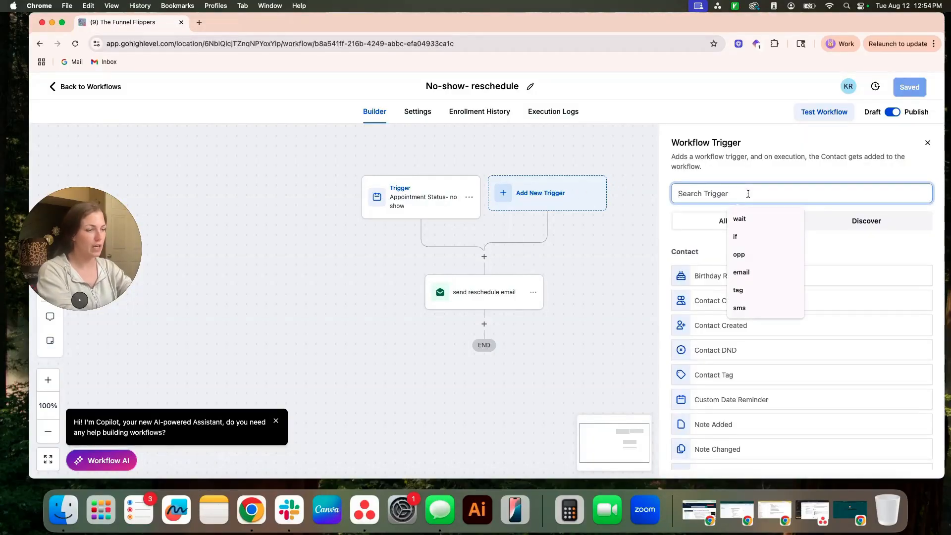
text(appoint)
click(725, 276)
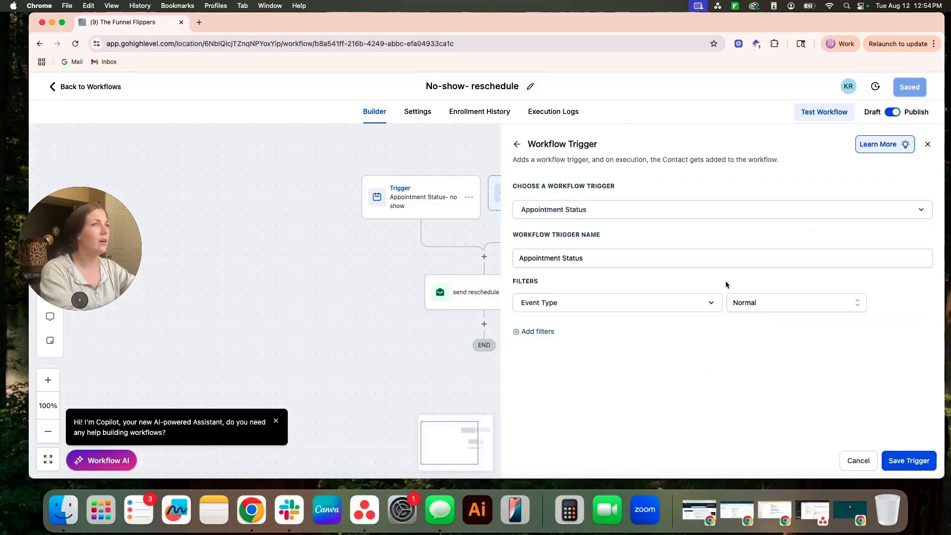
click(775, 302)
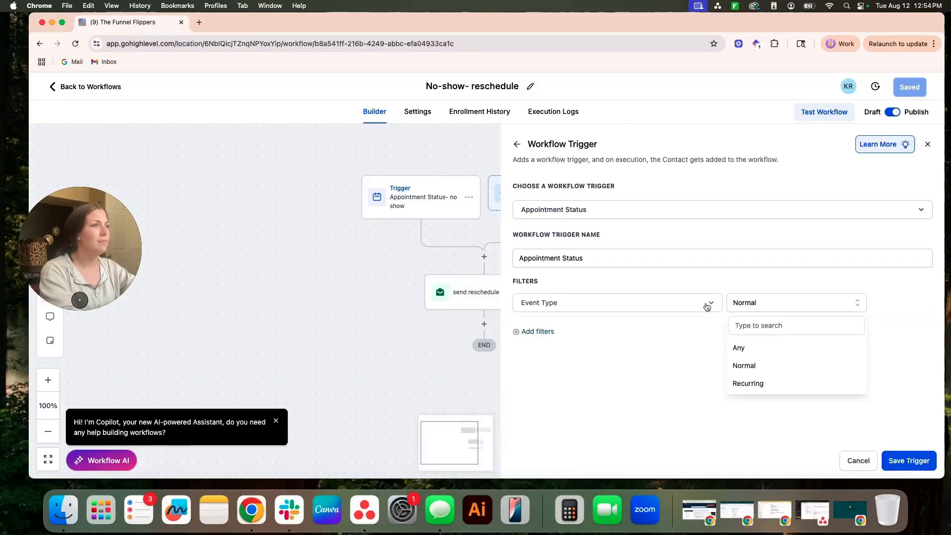
click(658, 370)
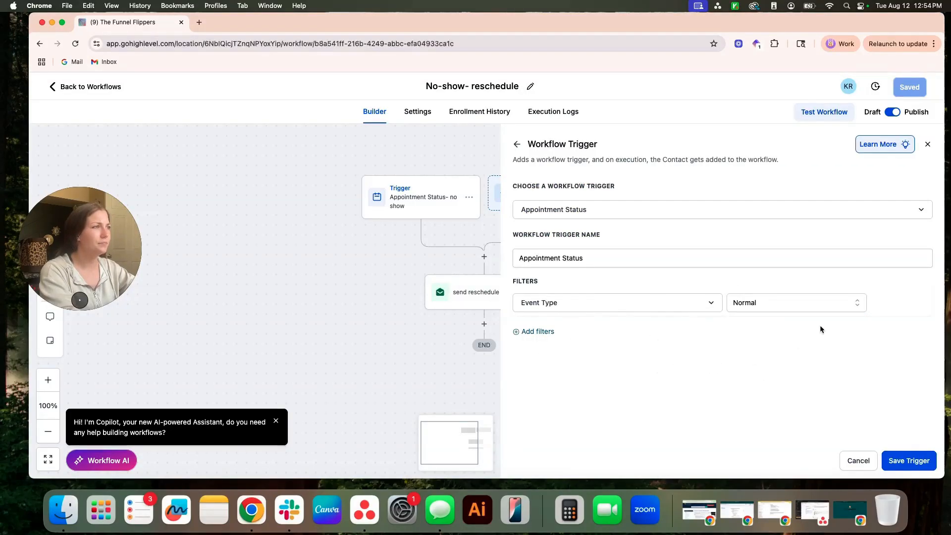
Step: Filter the new trigger to appointments whose status is cancelled, and discard the trigger
click(533, 332)
click(594, 339)
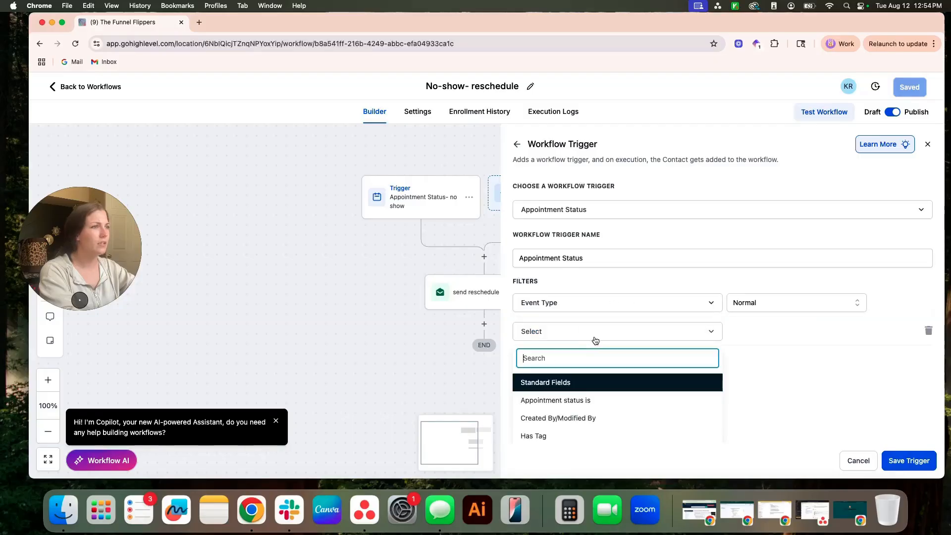
click(591, 402)
click(773, 333)
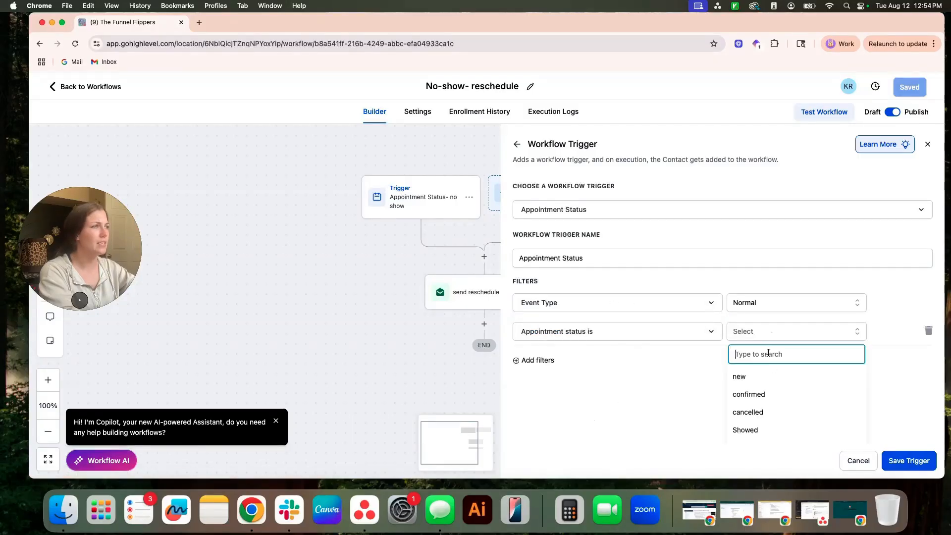
click(757, 412)
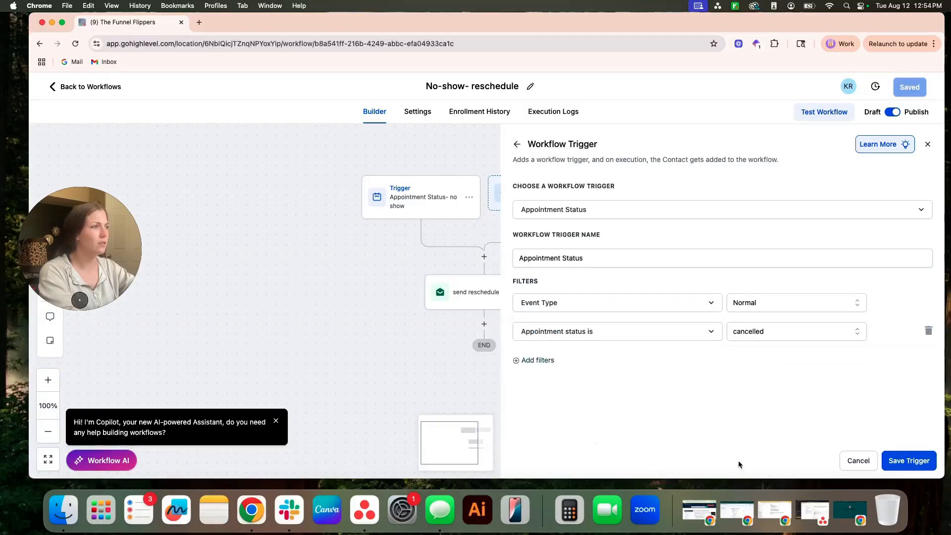
click(859, 461)
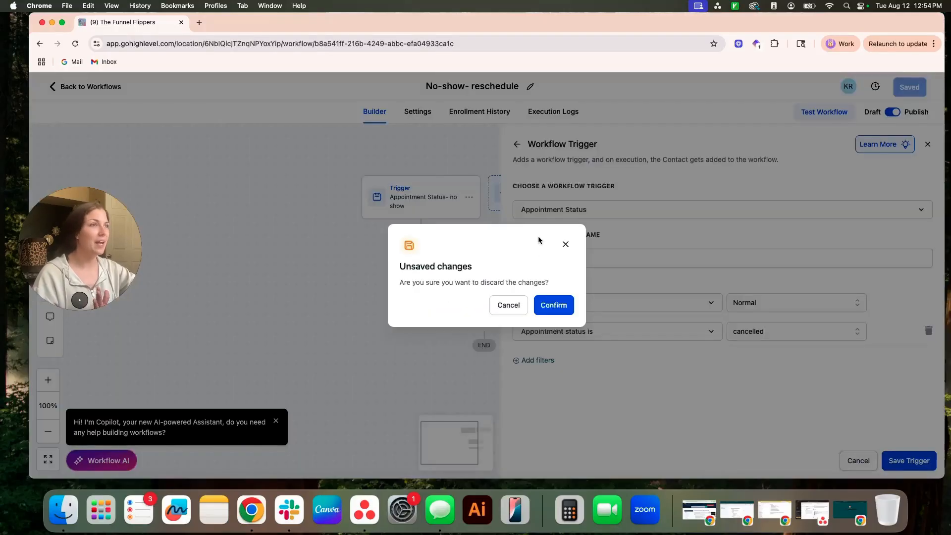
click(545, 306)
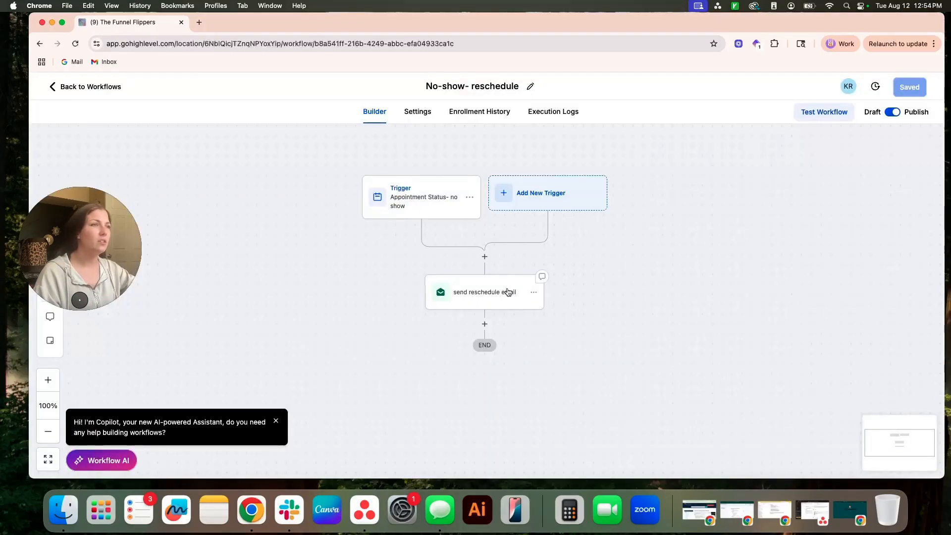
Step: Review the "send reschedule email" action's settings and its email template's content, and close both
click(540, 292)
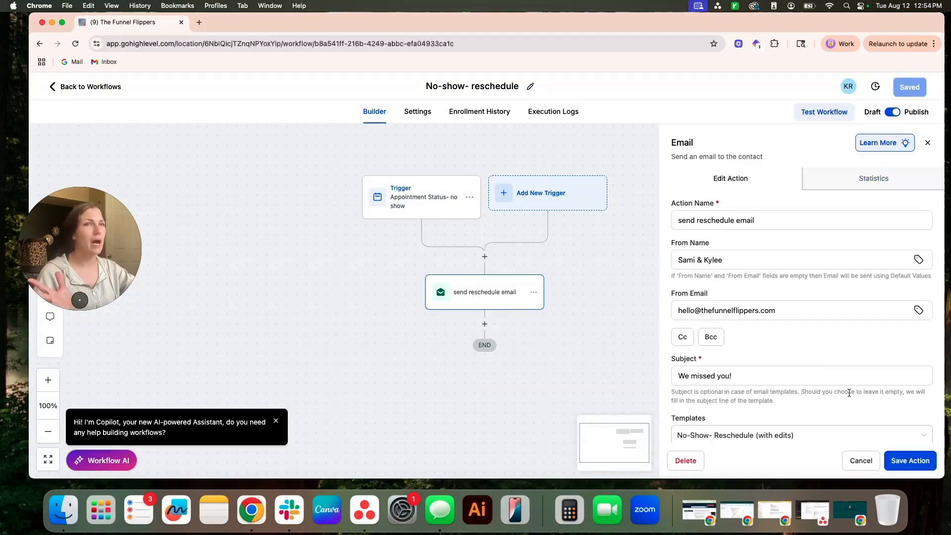
scroll(835, 407, down, 5)
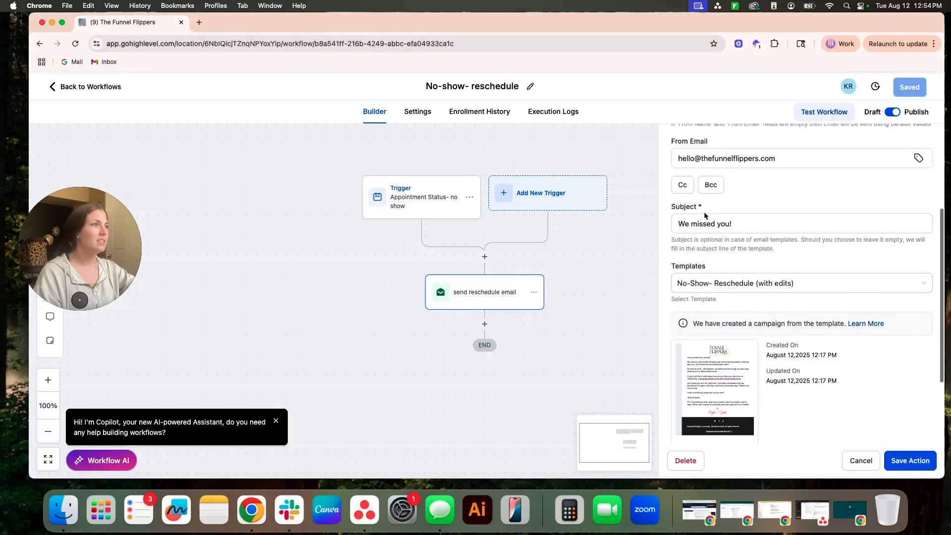
scroll(805, 315, down, 3)
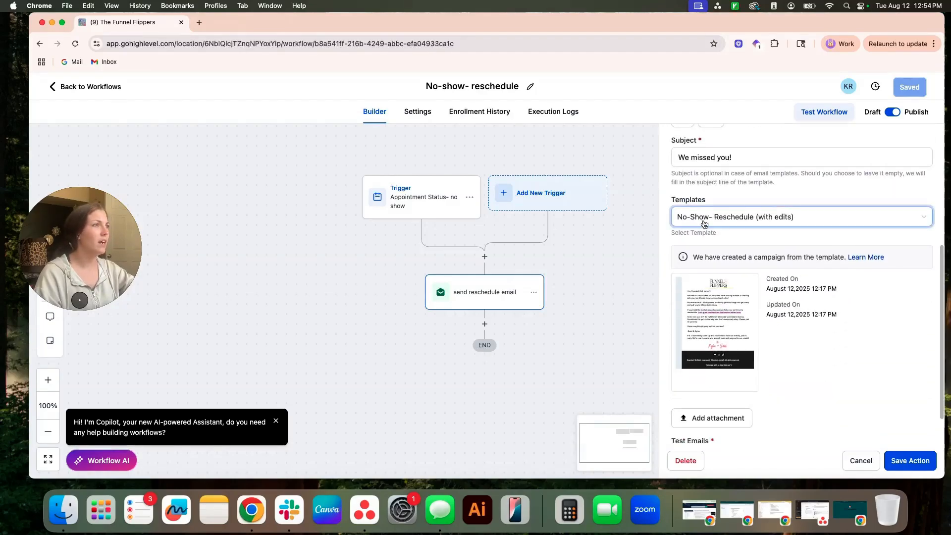
mouse_move(741, 296)
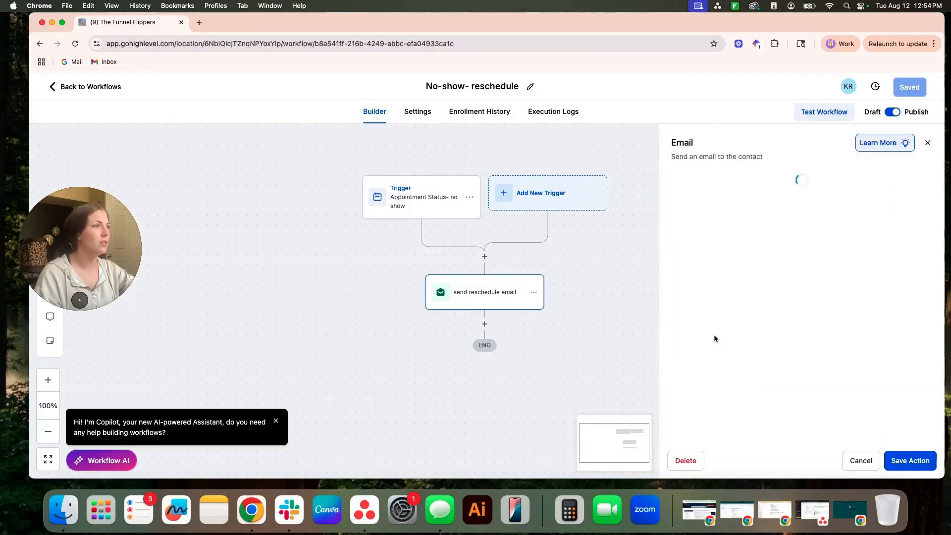
click(719, 332)
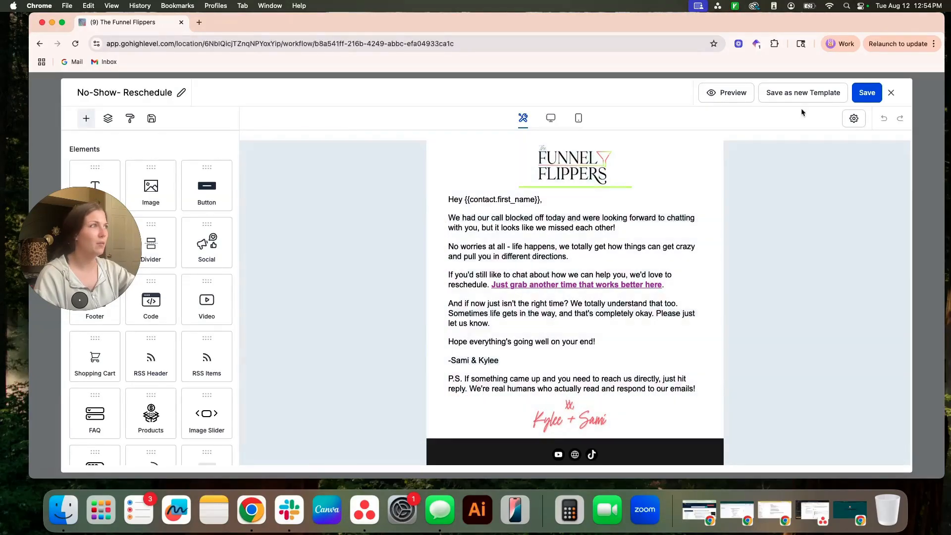
click(891, 93)
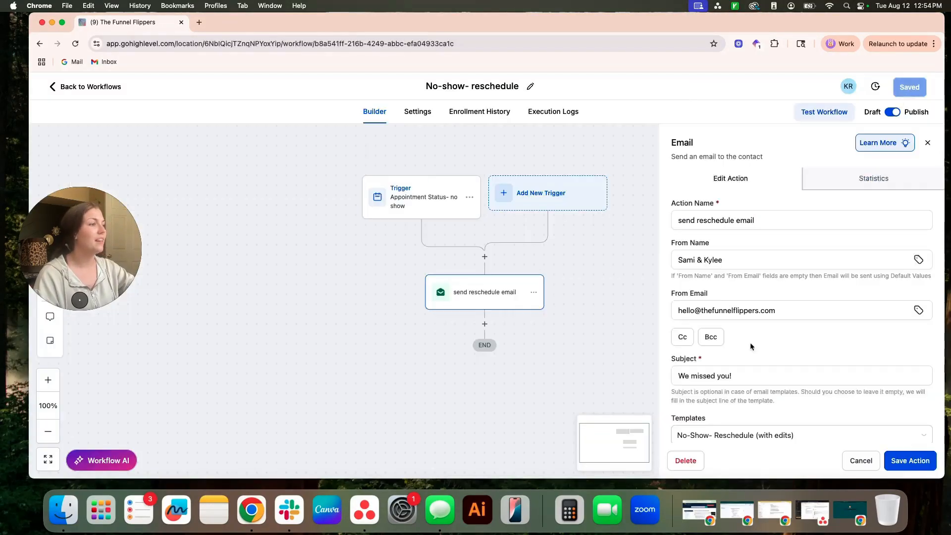
click(865, 466)
Step: Add a Wait action directly after the "send reschedule email" action
drag(678, 327, 684, 310)
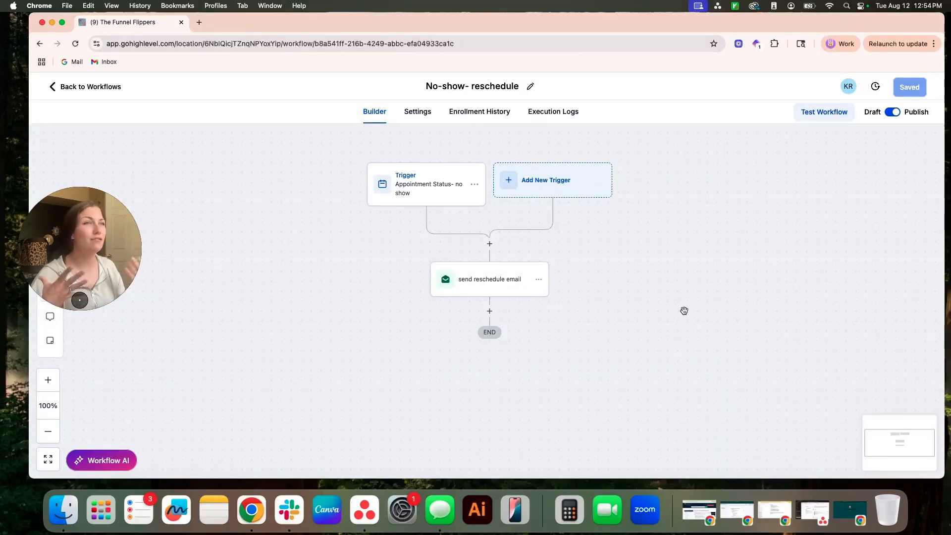
click(490, 311)
click(709, 181)
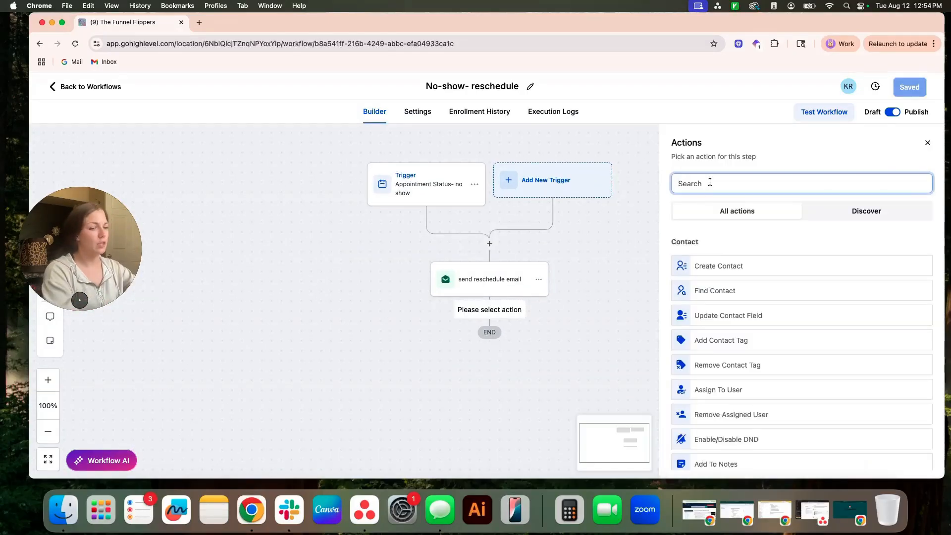
text(wait)
click(711, 267)
Step: Set the time delay to 2 days, name the action "Wait 2 Days" and save it
click(542, 291)
text(2)
click(626, 295)
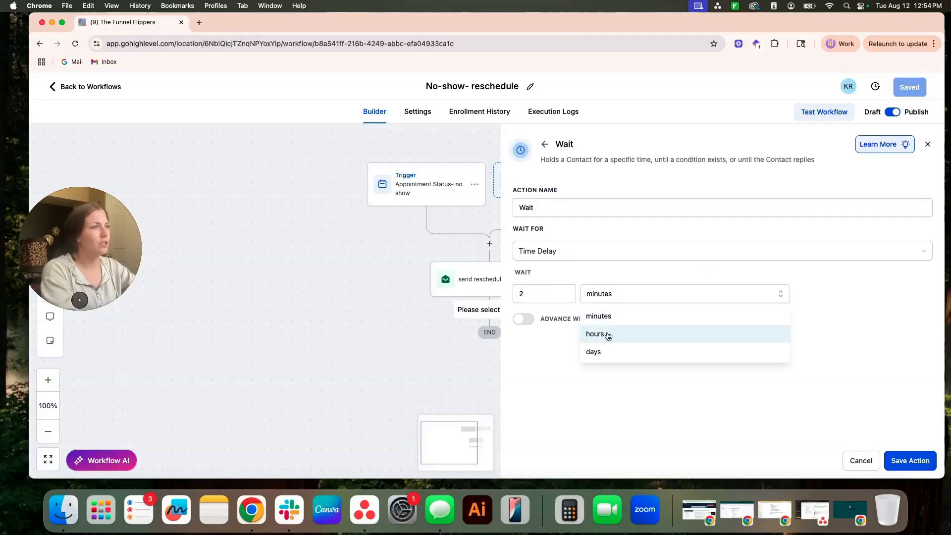
click(602, 353)
click(558, 204)
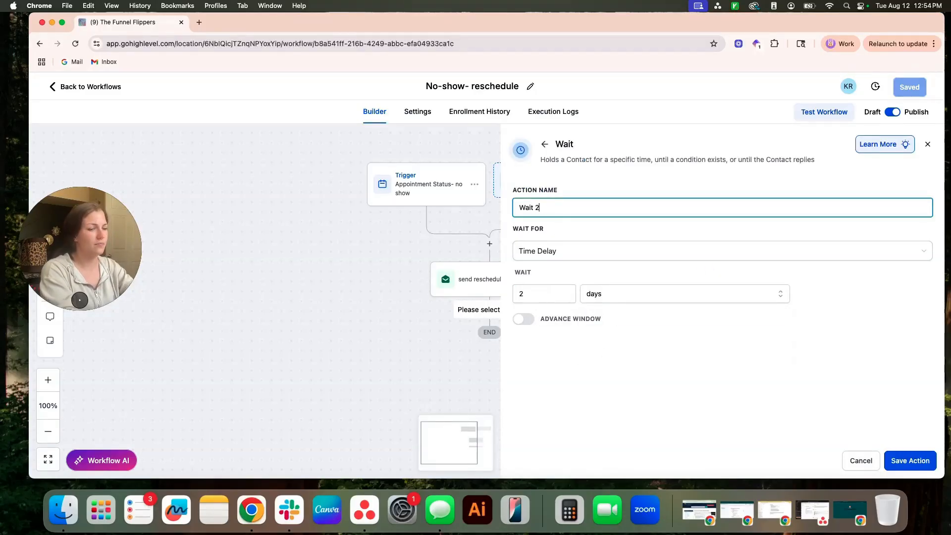
click(901, 458)
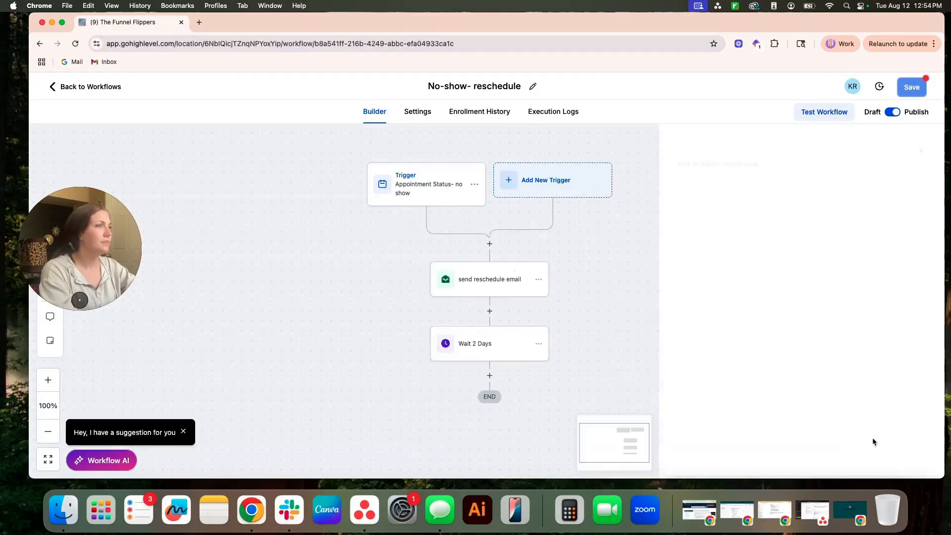
Step: Add a Goal Event action after the "Wait 2 Days" action
scroll(822, 302, down, 3)
click(487, 236)
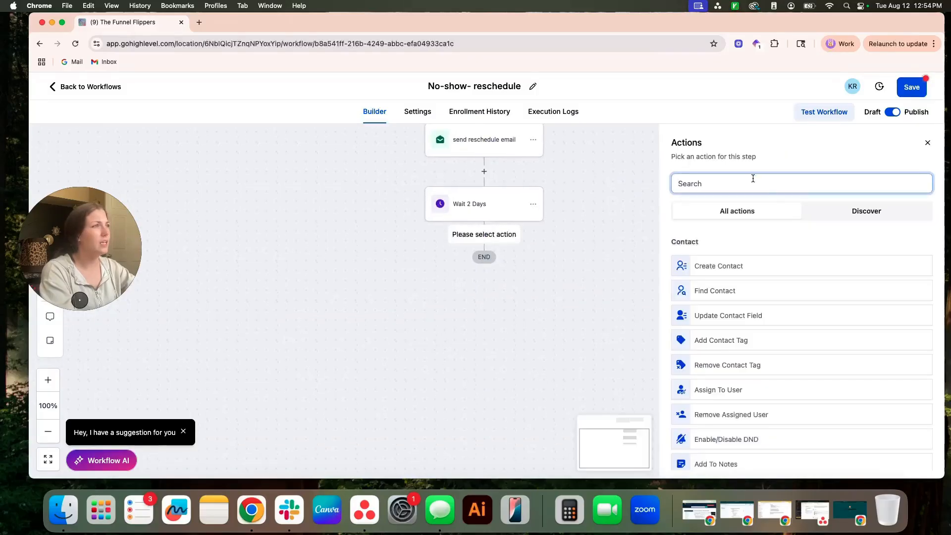
click(751, 177)
text(if)
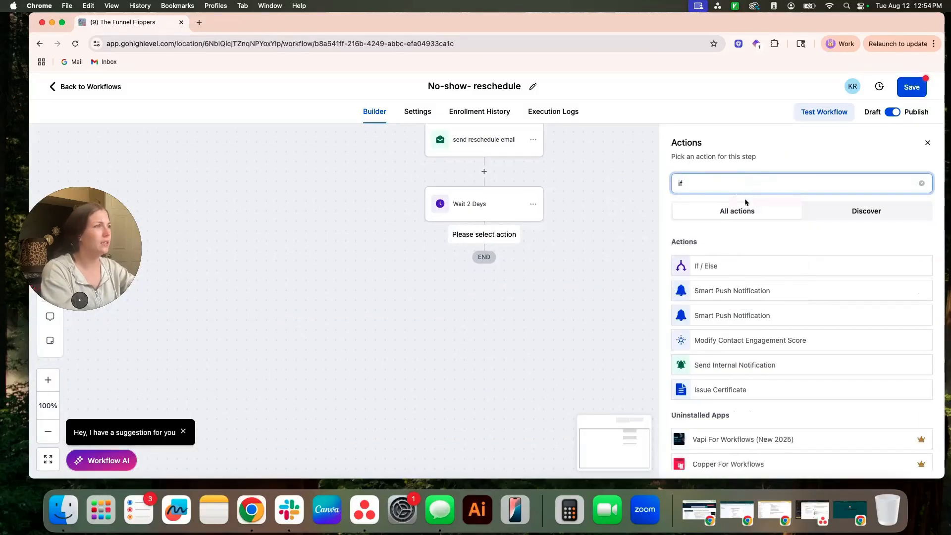
key(BackSpace)
key(BackSpace)
text(goal)
click(717, 264)
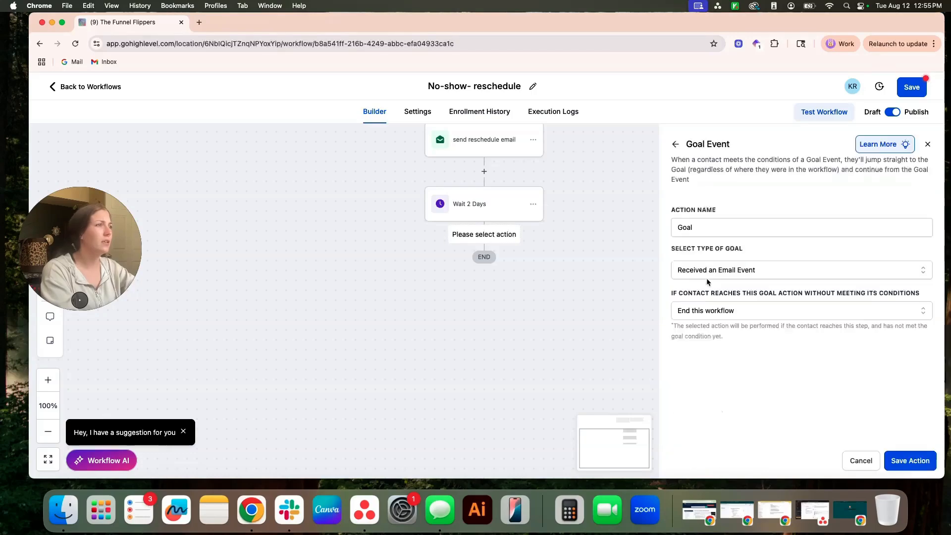
Step: Set the goal type to Appointment Status with the Call Calendar and the confirmed status, and save the goal action
click(721, 272)
click(717, 360)
click(719, 308)
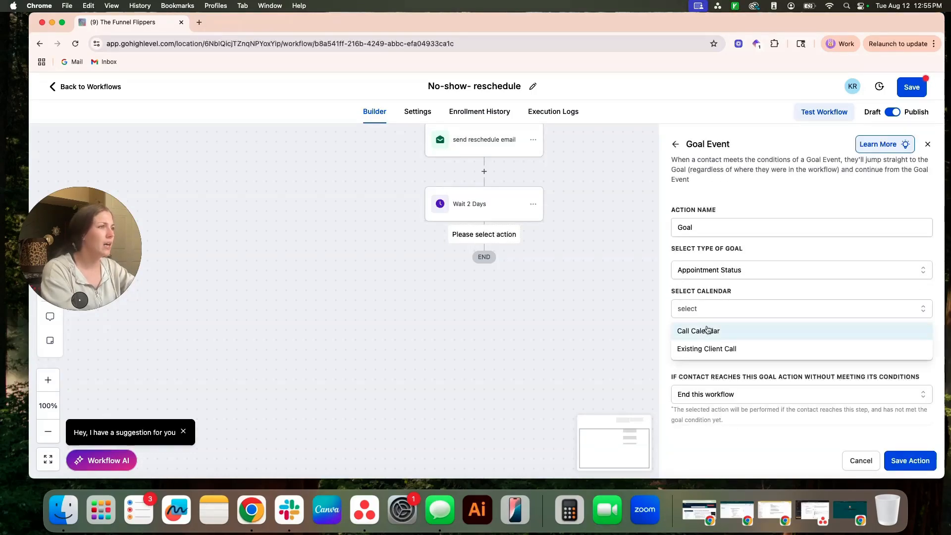
click(702, 329)
click(738, 351)
click(715, 394)
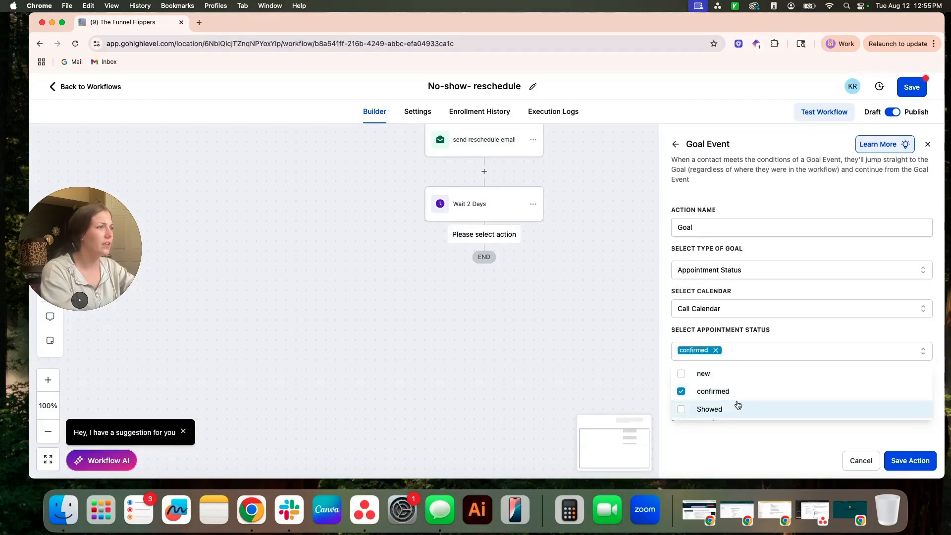
click(766, 447)
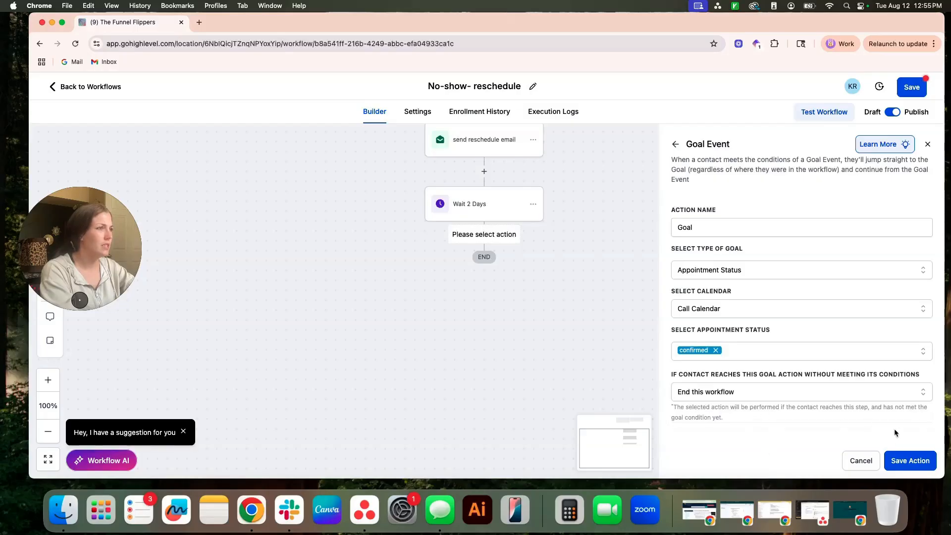
click(897, 467)
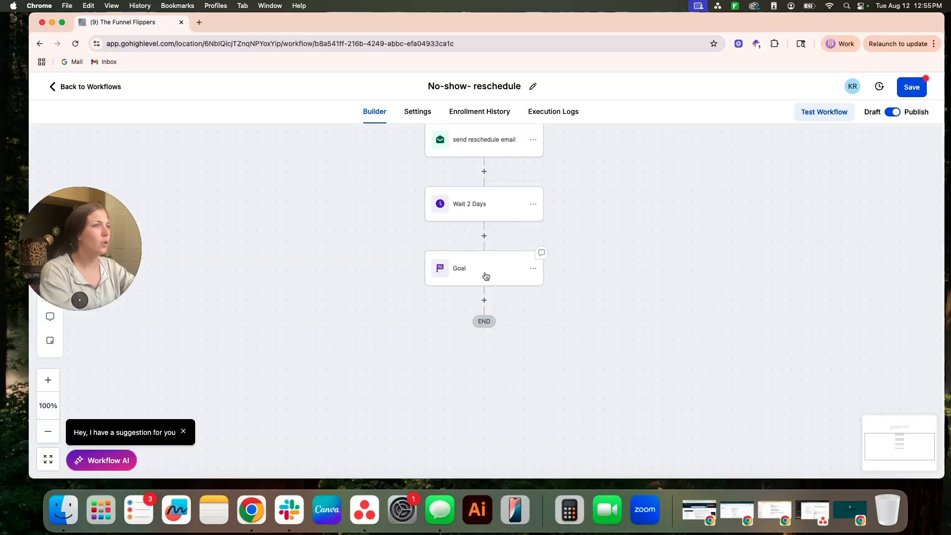
Step: Rename the goal action "Goal | Appt is Confirmed" and save it
click(483, 276)
click(775, 225)
text(| Appt is Confirmed)
click(910, 462)
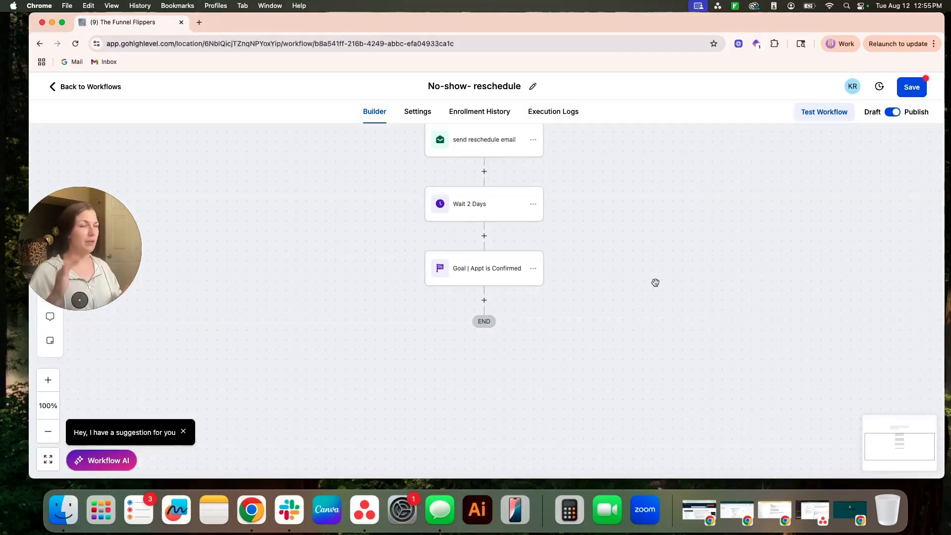
Step: Add an SMS action between the "Wait 2 Days" action and the goal
drag(655, 280, 648, 339)
drag(644, 273, 652, 290)
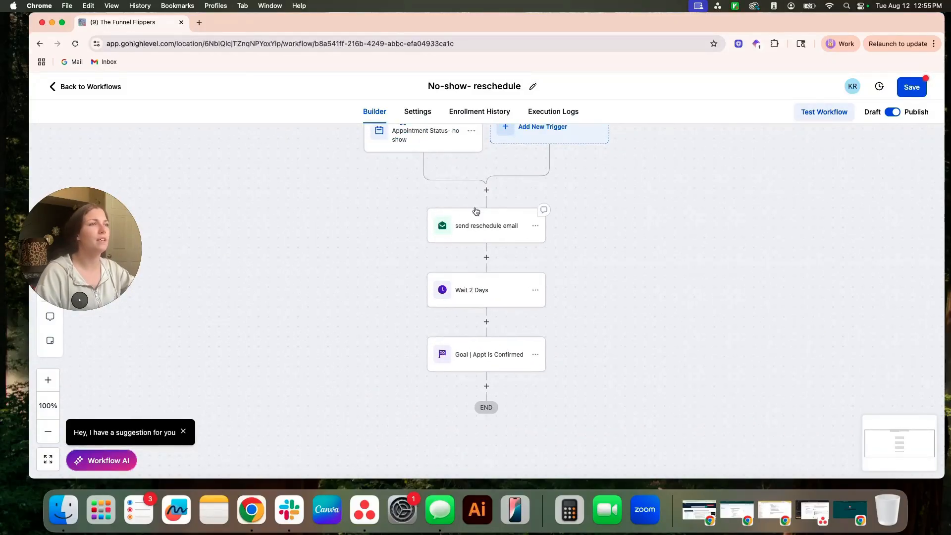
click(487, 322)
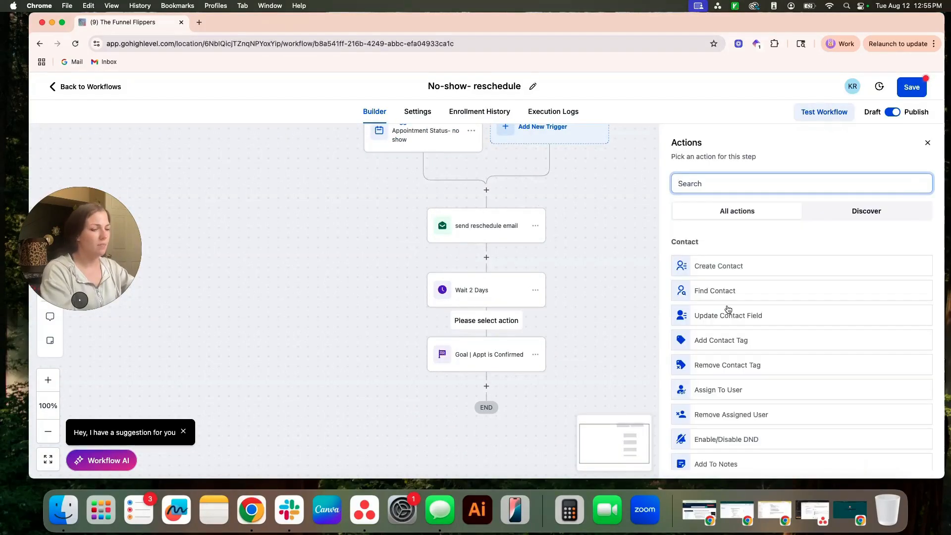
text(email)
key(BackSpace)
key(BackSpace)
key(BackSpace)
key(BackSpace)
key(BackSpace)
text(sms)
click(726, 268)
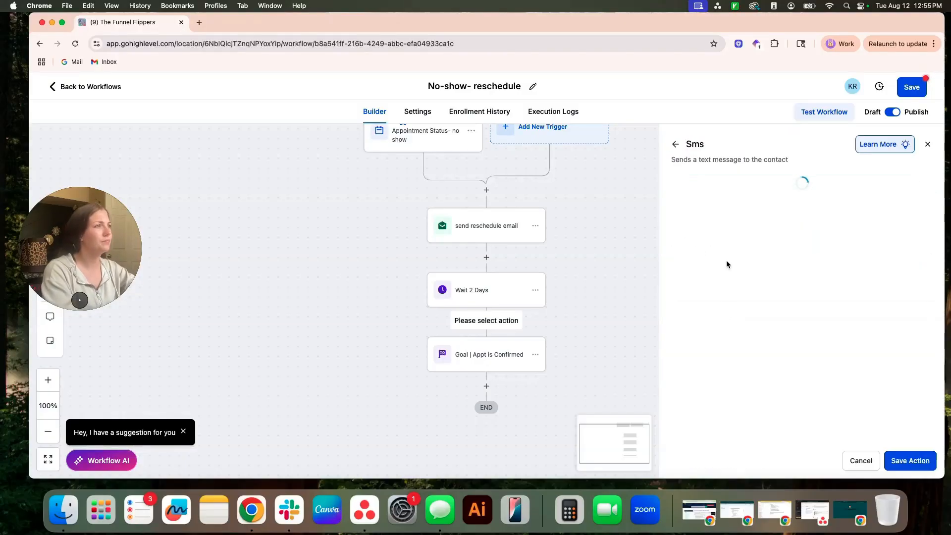
Step: Start the SMS message with "Hey" followed by the contact's first name custom value
click(749, 261)
click(699, 369)
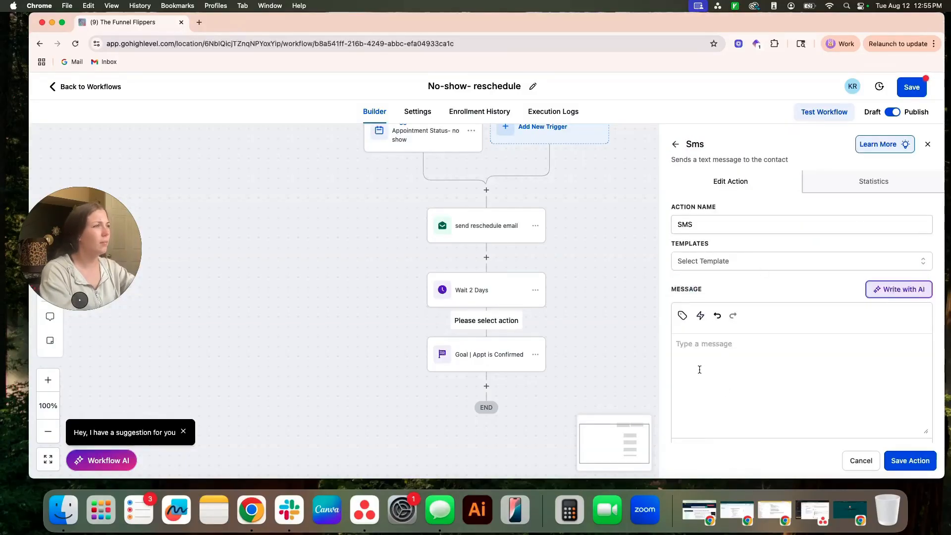
scroll(710, 366, down, 1)
text(Hey)
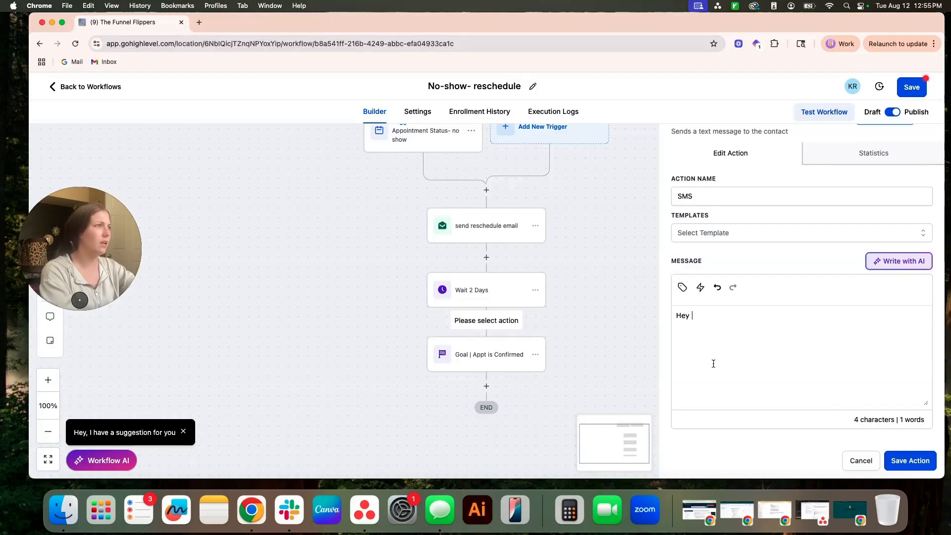
click(683, 288)
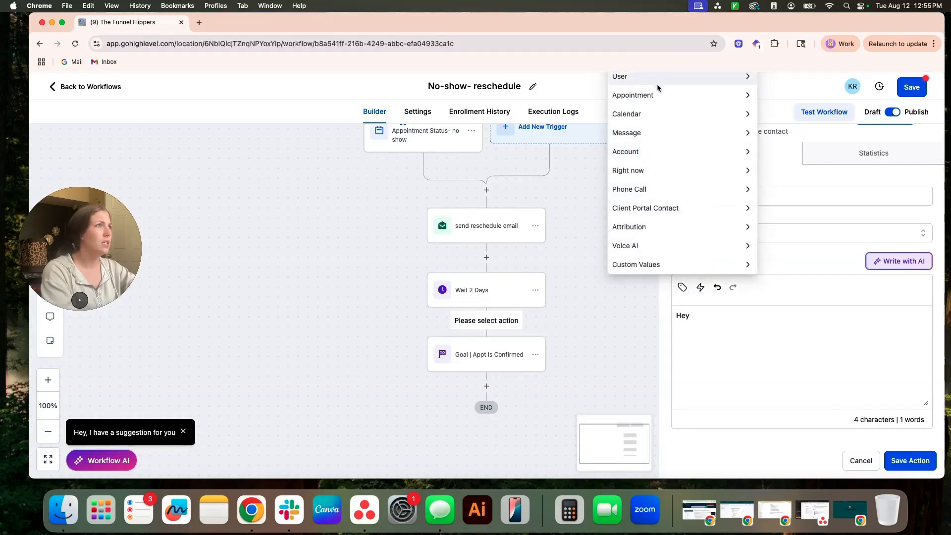
click(719, 329)
click(683, 288)
key(super+minus)
key(super+minus)
key(super+minus)
click(721, 287)
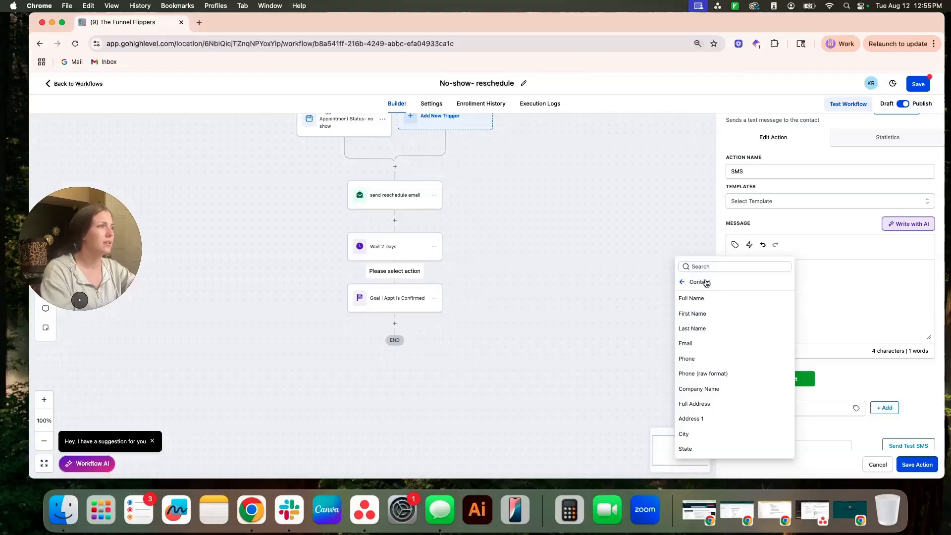
click(693, 312)
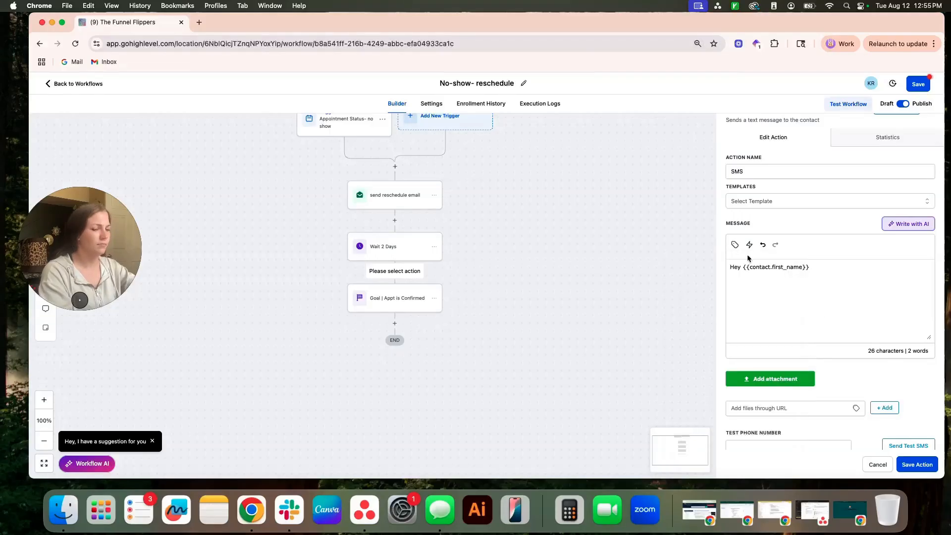
click(697, 43)
click(700, 64)
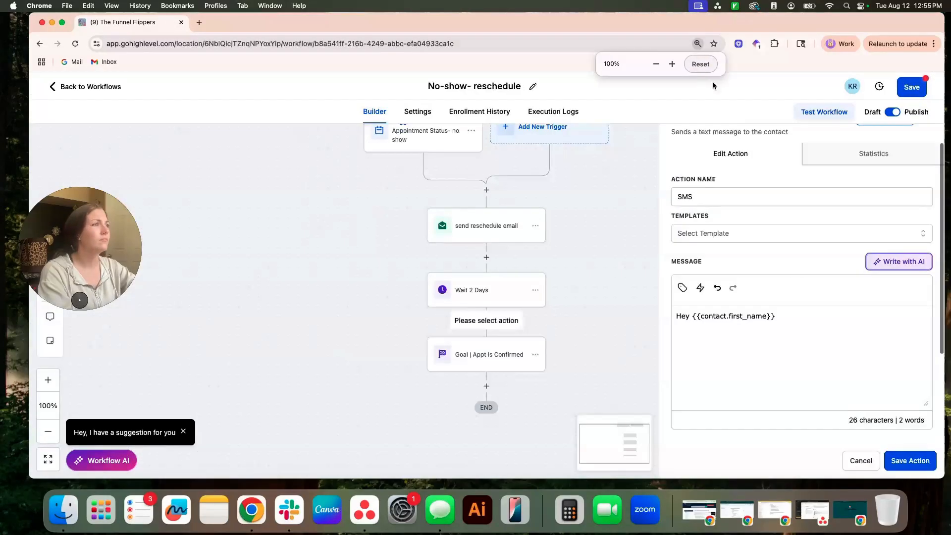
Step: Introduce the senders from The Funnel Flippers, then write "We missed our appointment with you and wanted to give you the link to choose a time that worked better"
text(,)
key(Return)
key(Return)
text(K)
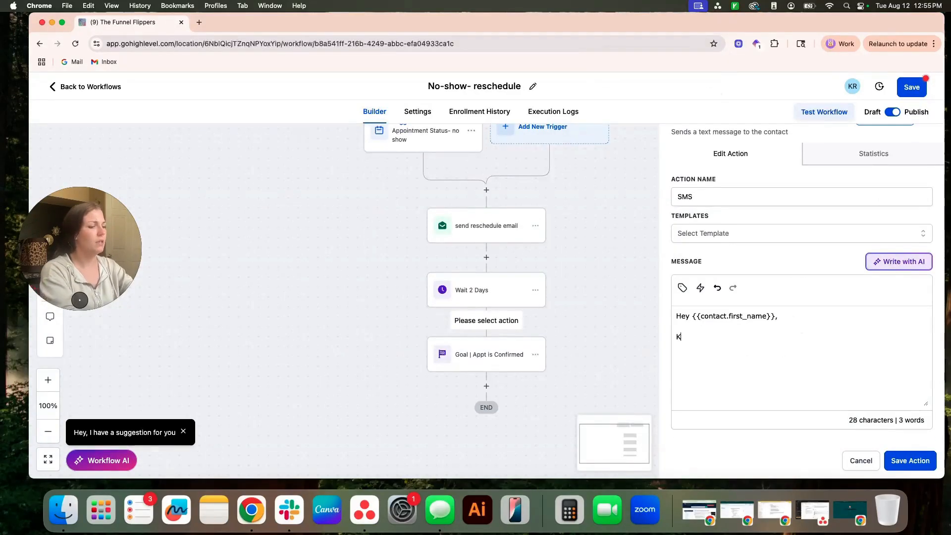
text(ylee and Sami here with The Funnel Flippers. We )
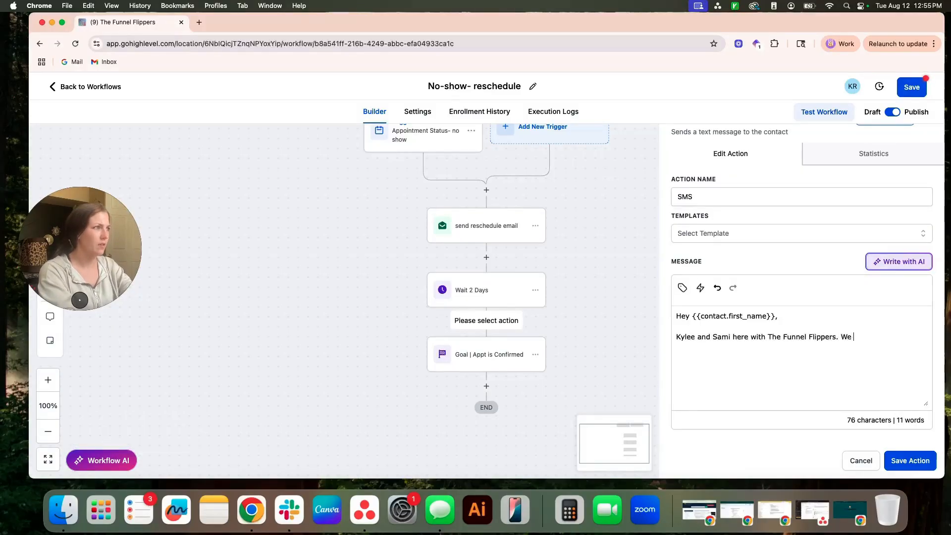
text(missed our appo)
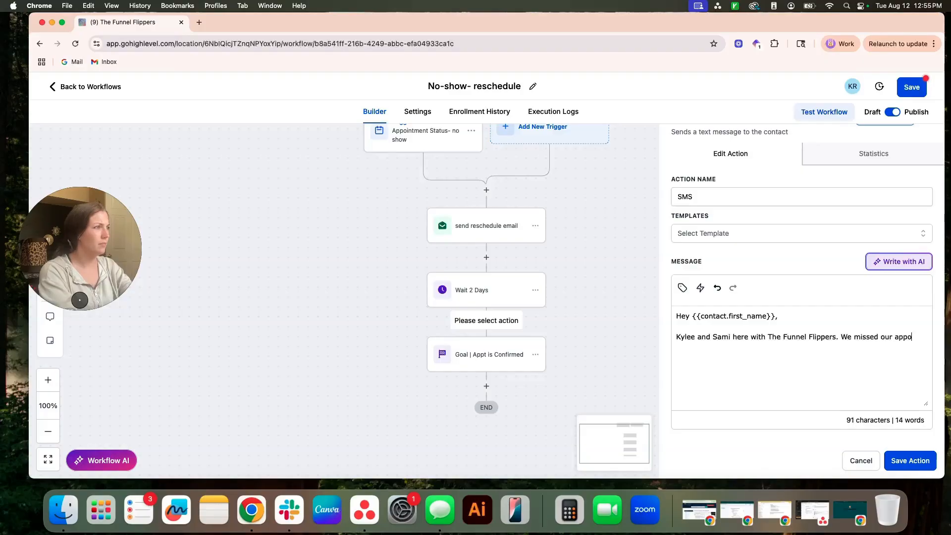
text(intment with you wannd wanted to give you the libk )
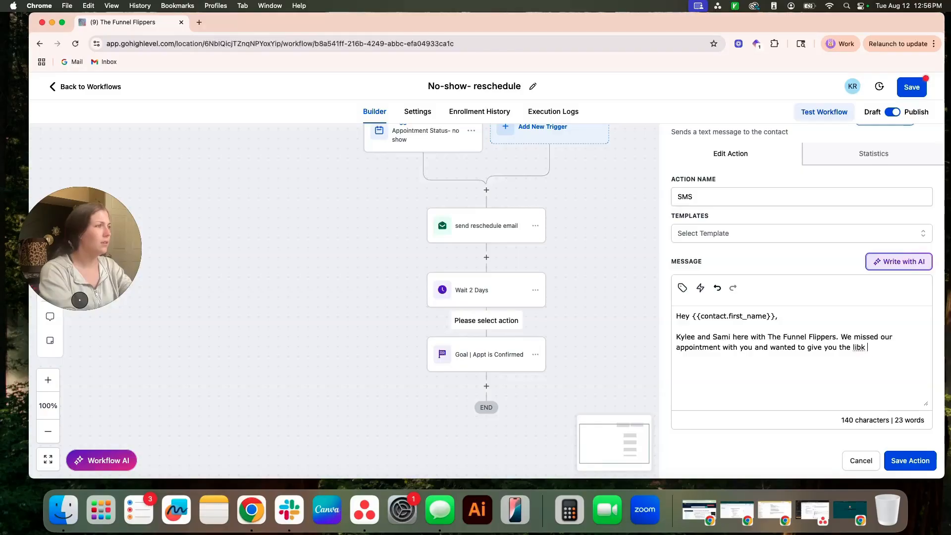
key(BackSpace)
key(BackSpace)
key(BackSpace)
text(nk to choose a time that worked better)
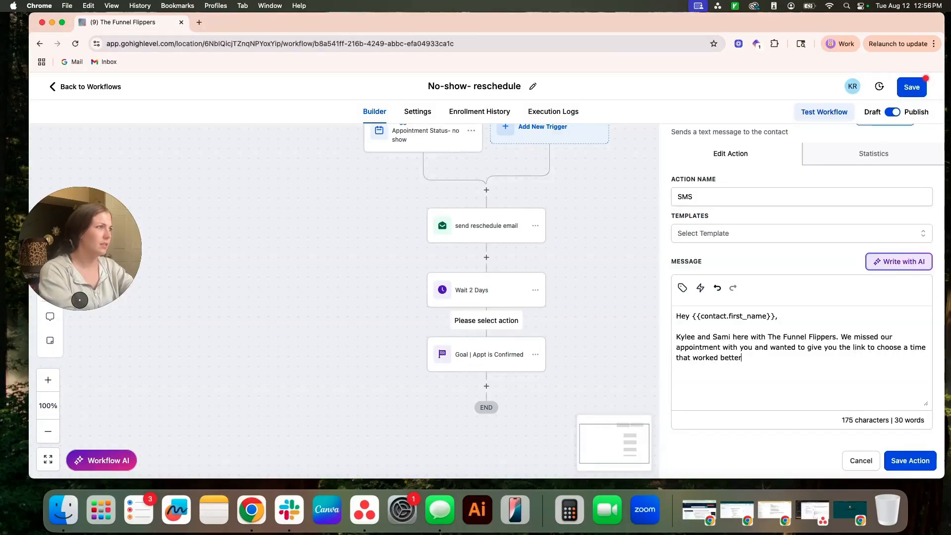
Step: Replace "appointment" with "connecting" in the message, put the link thefunnelflippers.com/contact below the text, and save the SMS action
double_click(723, 350)
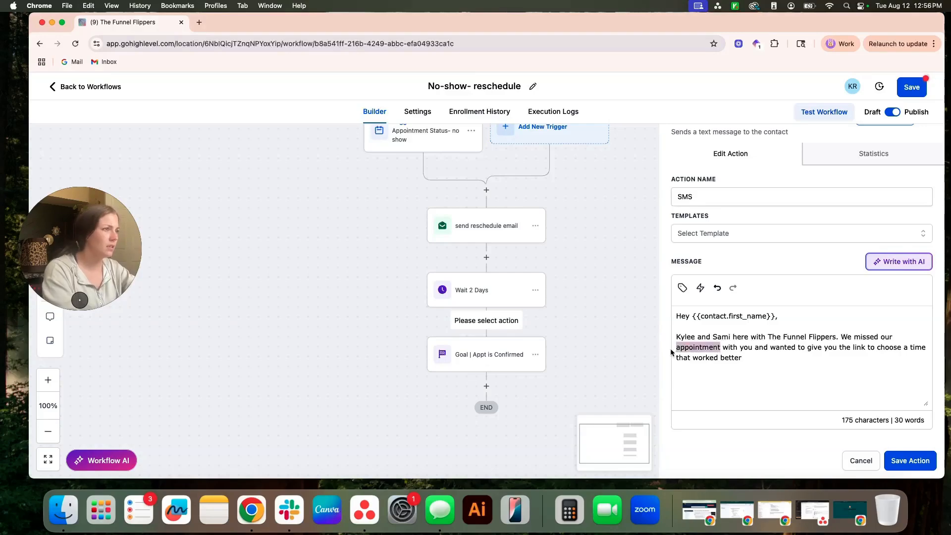
text(connecting)
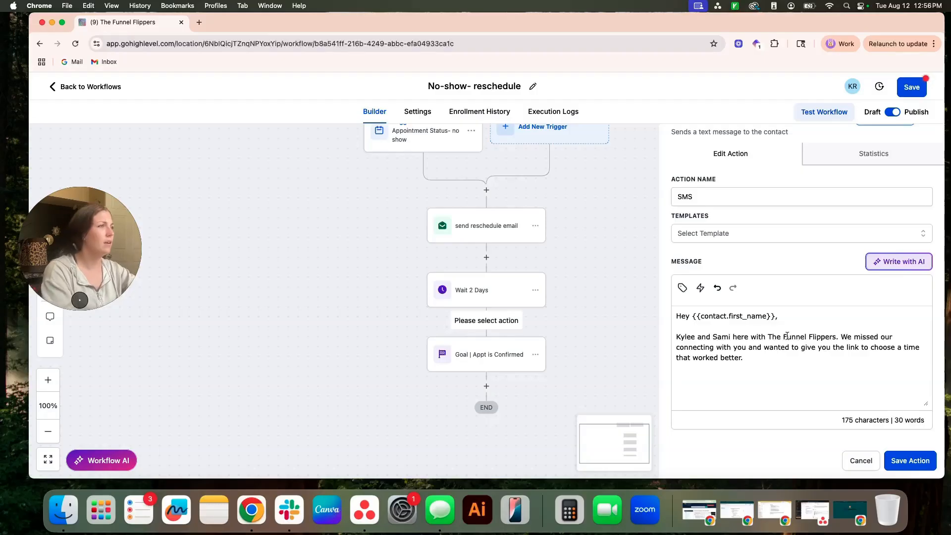
text(the)
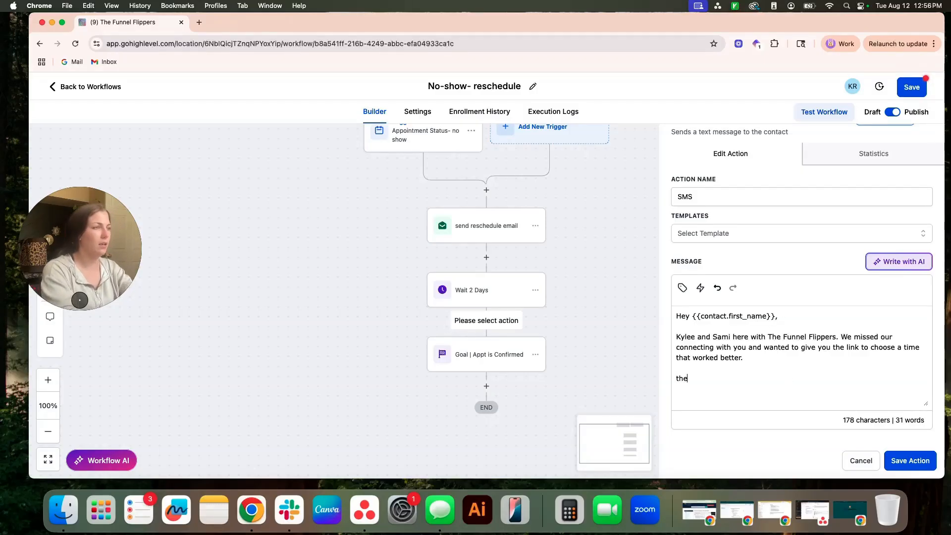
text(ippe)
key(BackSpace)
key(BackSpace)
key(BackSpace)
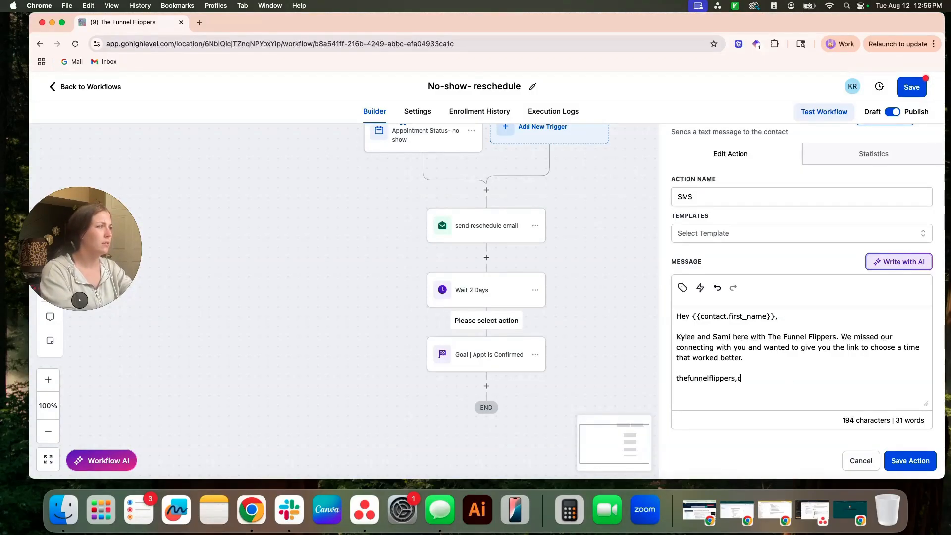
text(s.com/contact)
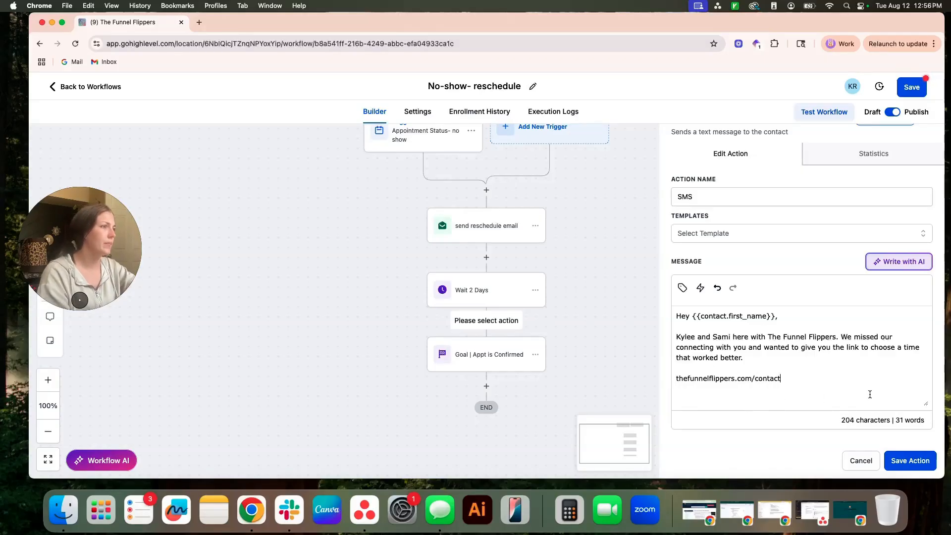
click(909, 461)
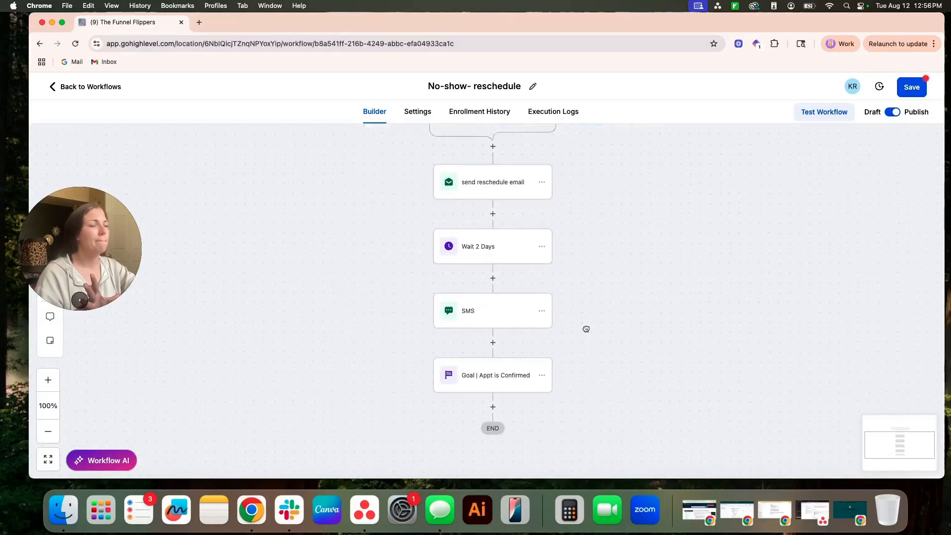
Step: Review the SMS action's settings, close them without changes, and look over the workflow's sequence of actions
click(484, 299)
click(854, 460)
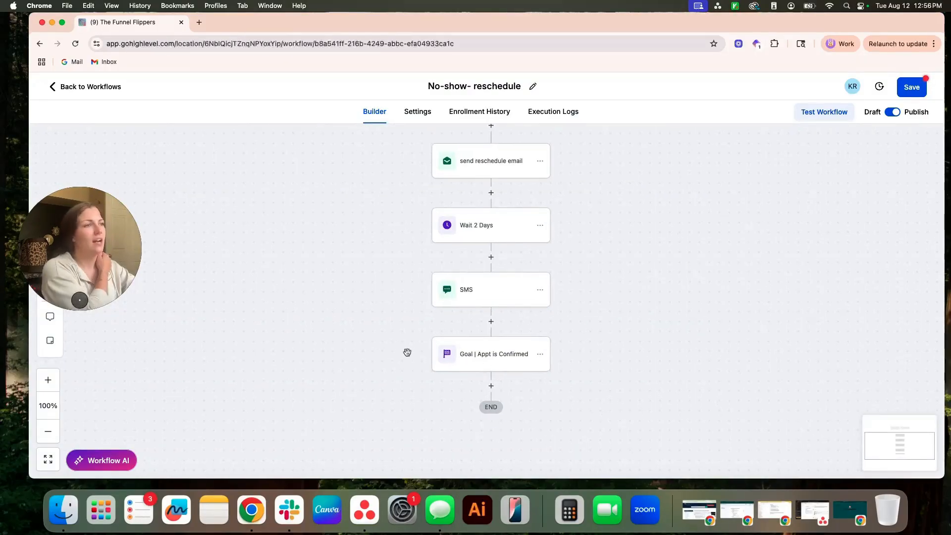
scroll(634, 218, up, 1)
scroll(637, 347, up, 1)
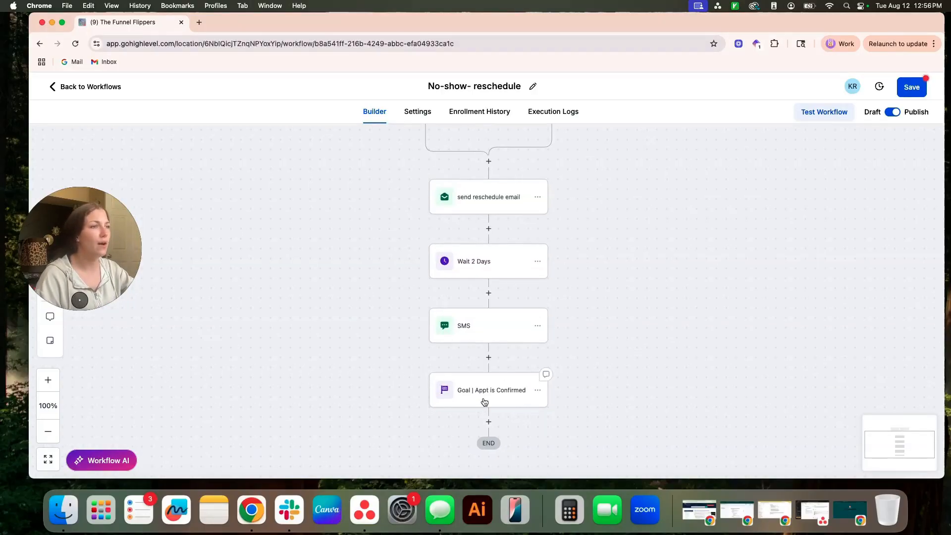
scroll(361, 321, right, 1)
scroll(629, 187, left, 1)
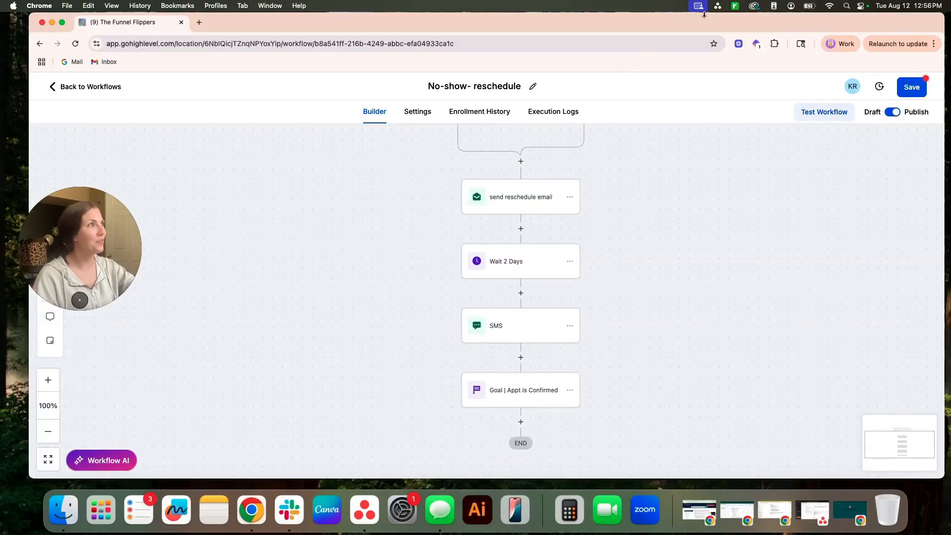